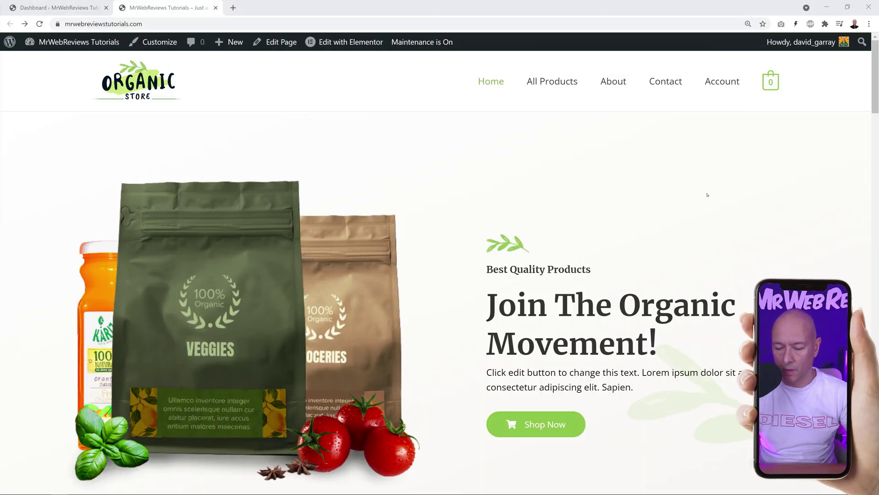
- Find 'Order On Mobile for WooCommerce' under Plugins > Add New, then install and activate it
scroll(716, 196, down, 15)
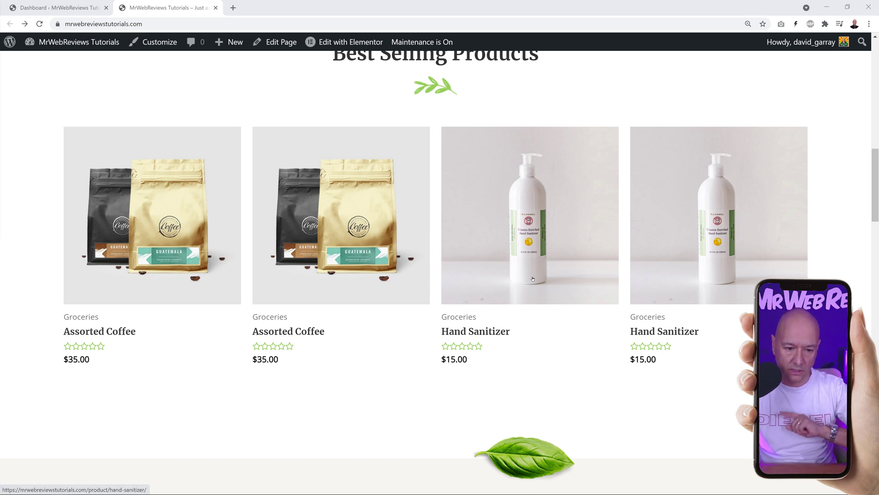
click(55, 8)
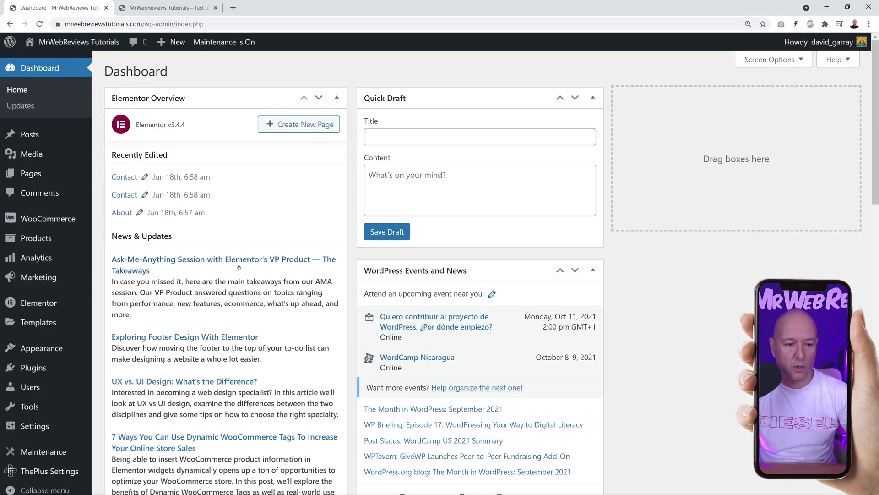
mouse_move(27, 221)
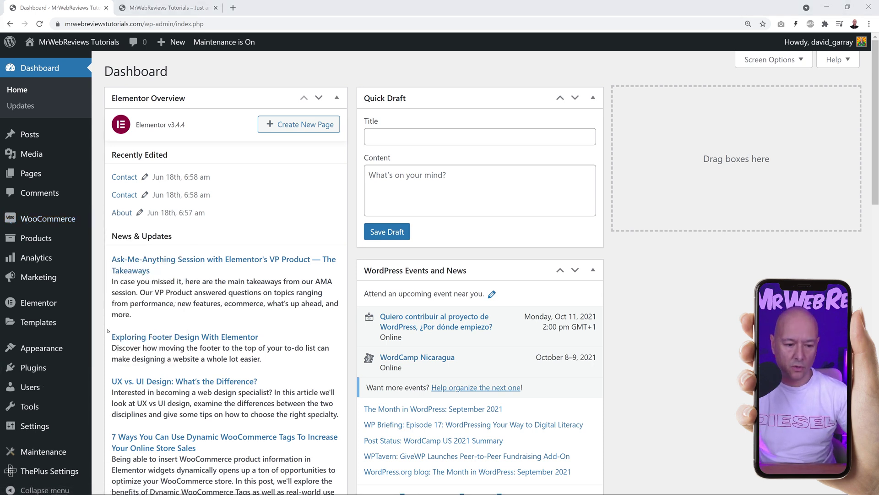
mouse_move(35, 369)
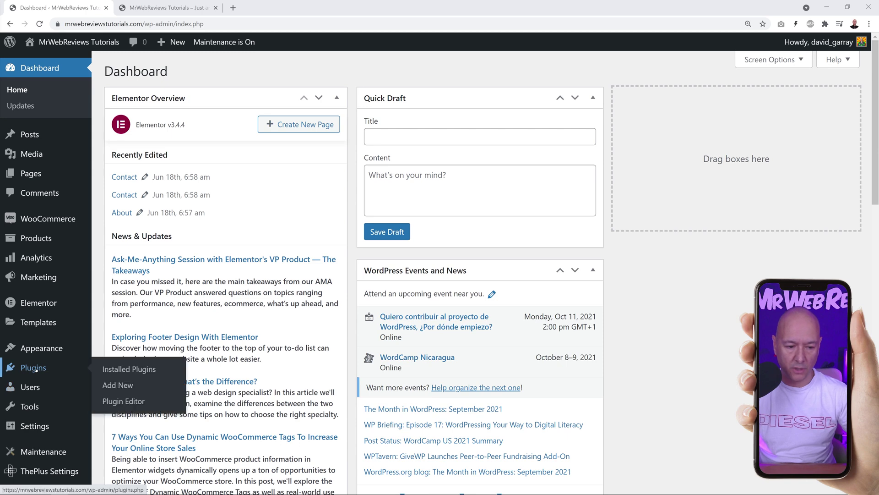
click(121, 386)
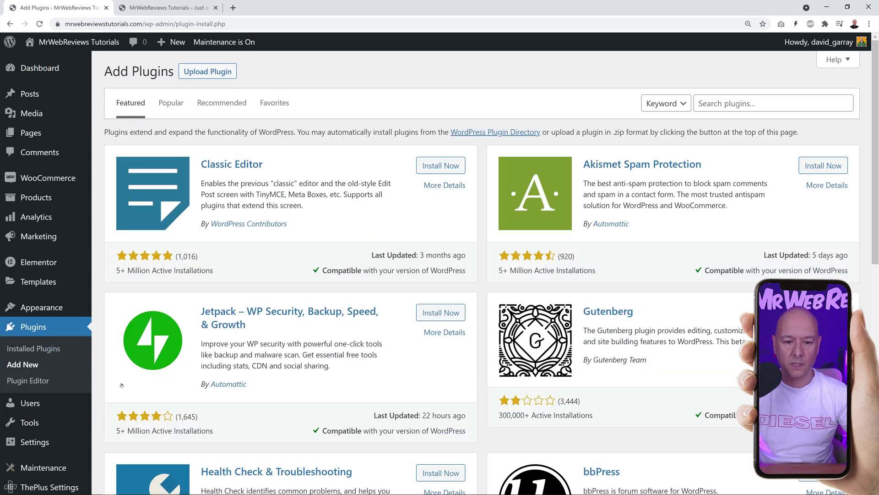
text(Order On Mobile for WooCommerce)
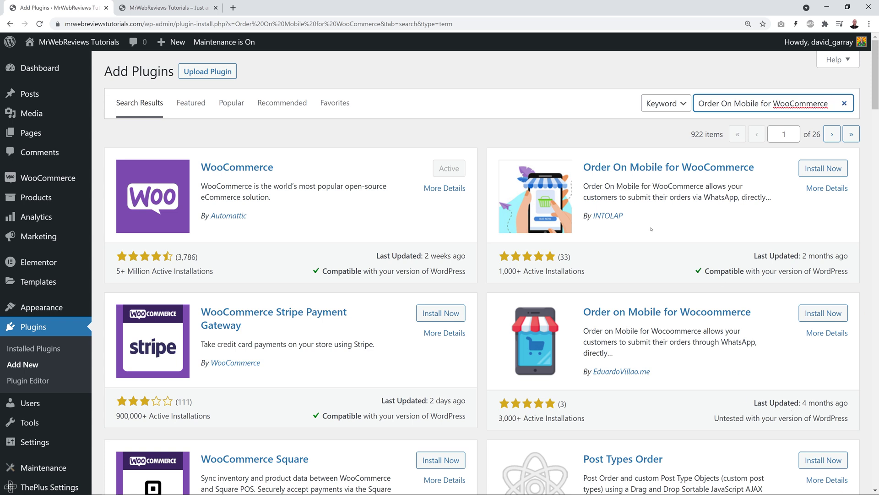
click(825, 173)
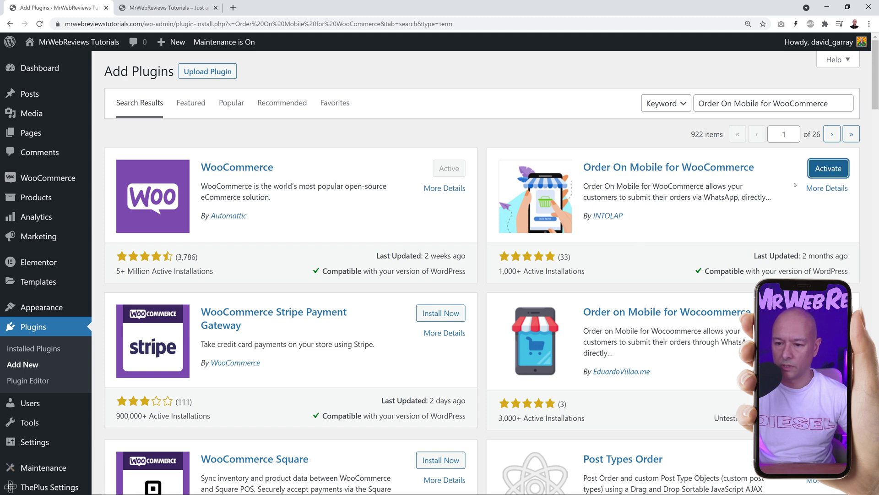
click(829, 168)
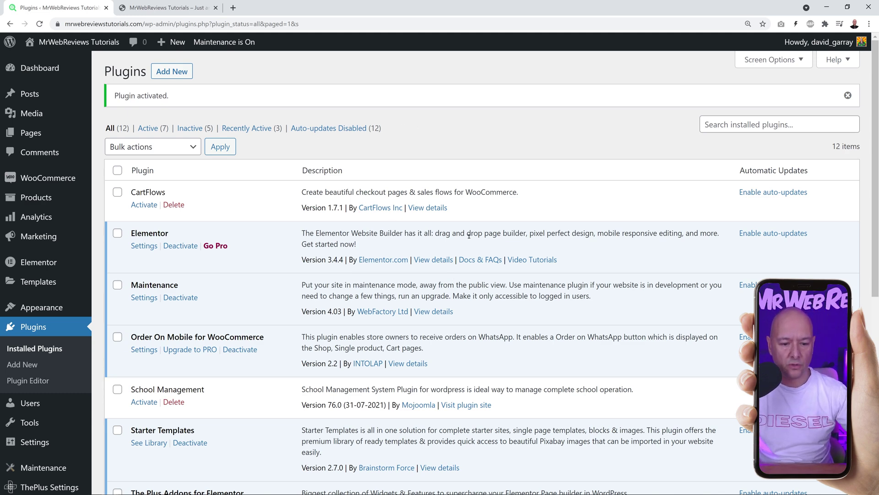
- Save the plugin's Order On Whatsapp settings with the store's WhatsApp number and return to the storefront
scroll(469, 236, down, 2)
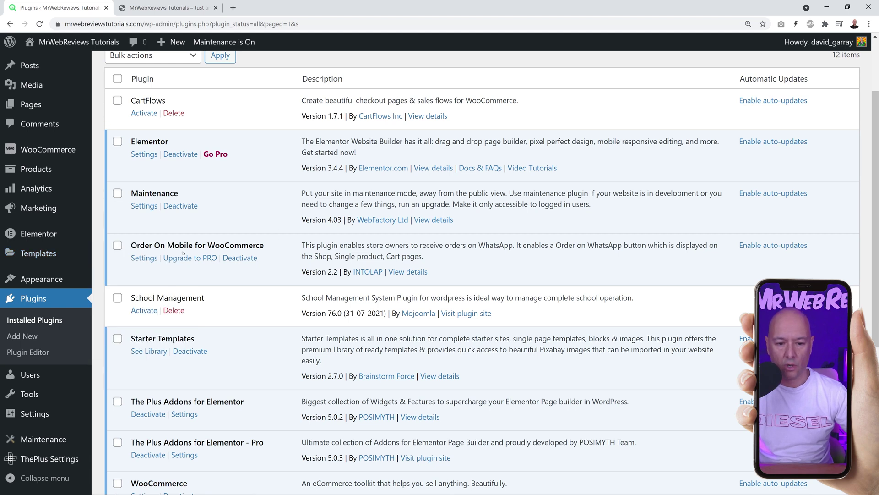
click(144, 259)
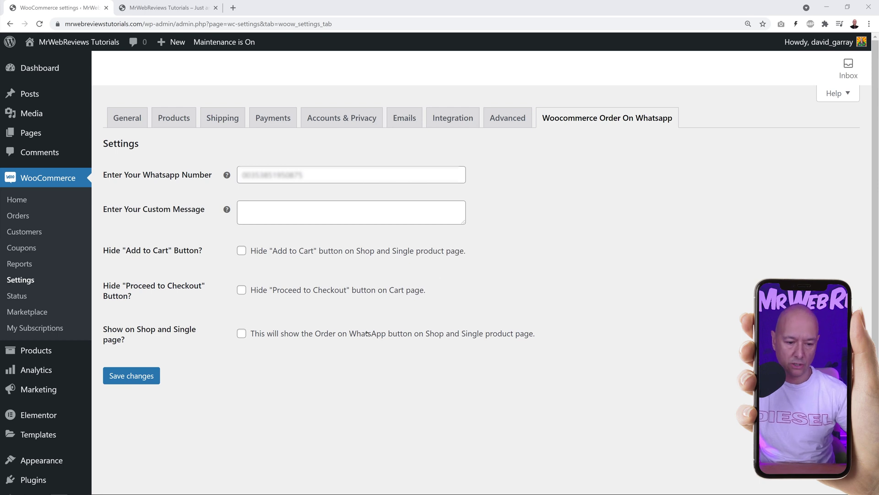
click(137, 376)
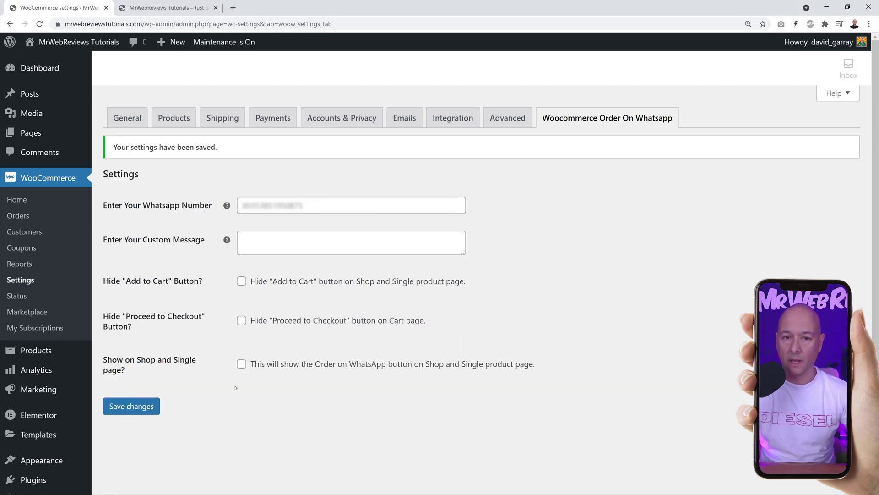
click(162, 8)
- Add the $15.00 Hand Sanitizer to the cart and view the cart
scroll(606, 293, down, 15)
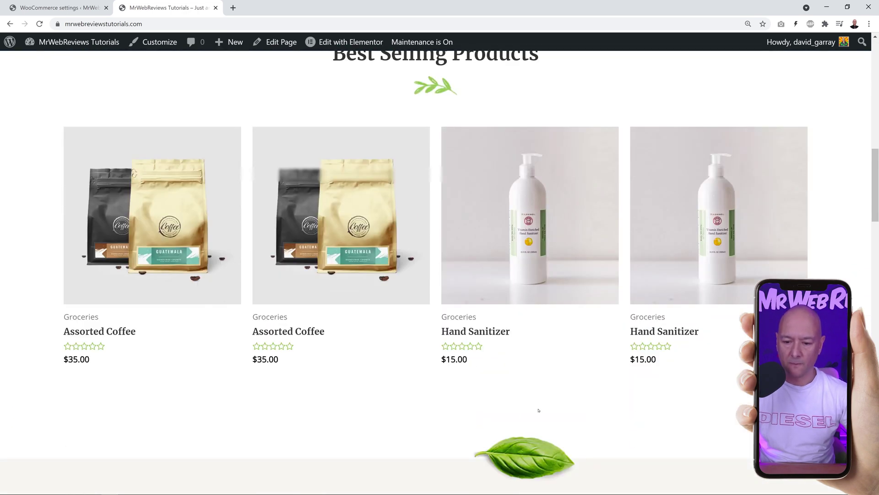
click(501, 286)
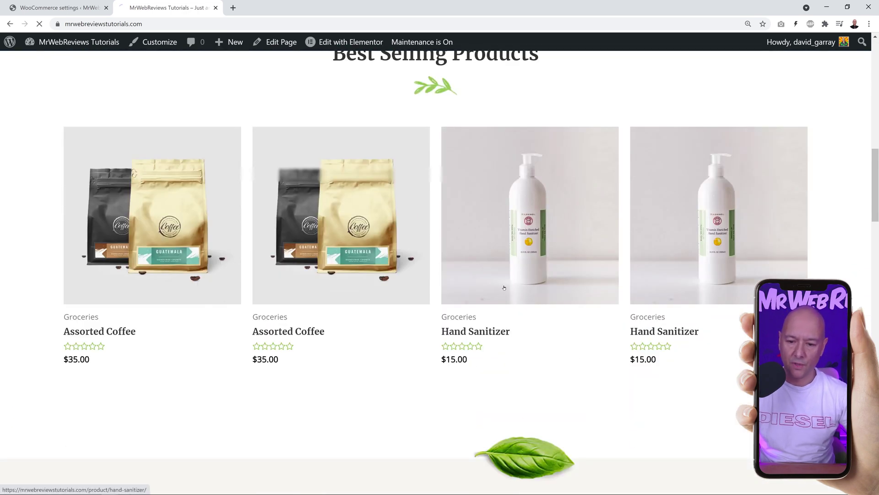
click(540, 358)
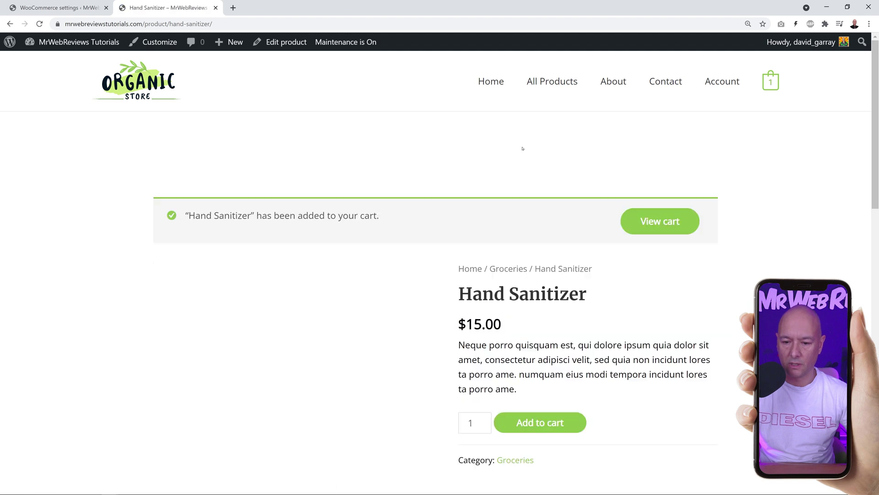
click(659, 222)
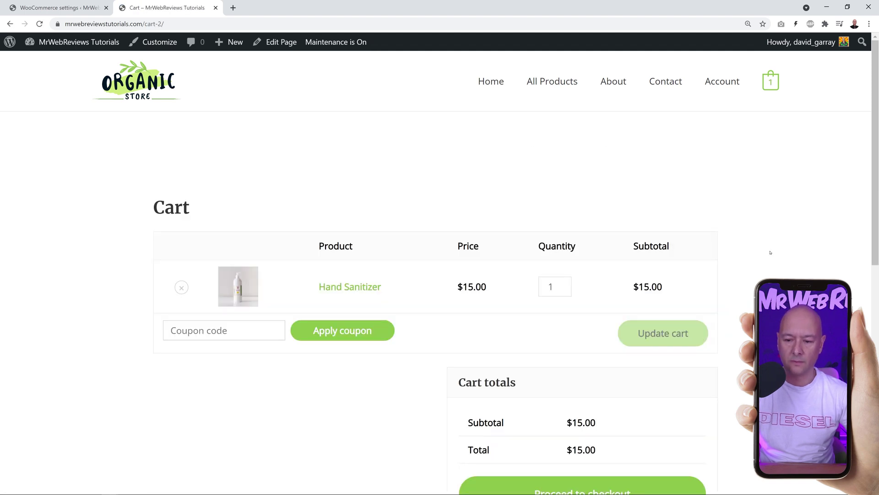
- Check Cart totals for the Order On Whatsapp button, then go back to the plugin settings
scroll(771, 252, down, 4)
scroll(776, 252, down, 2)
scroll(776, 252, up, 1)
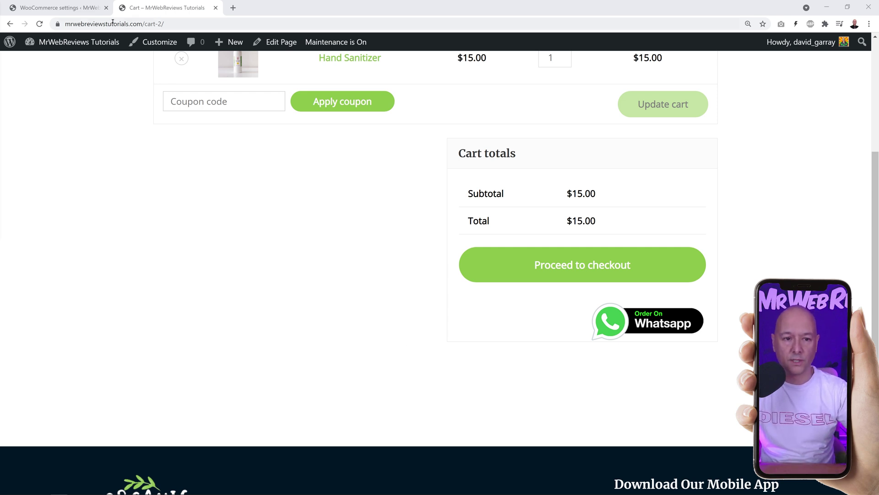
click(59, 7)
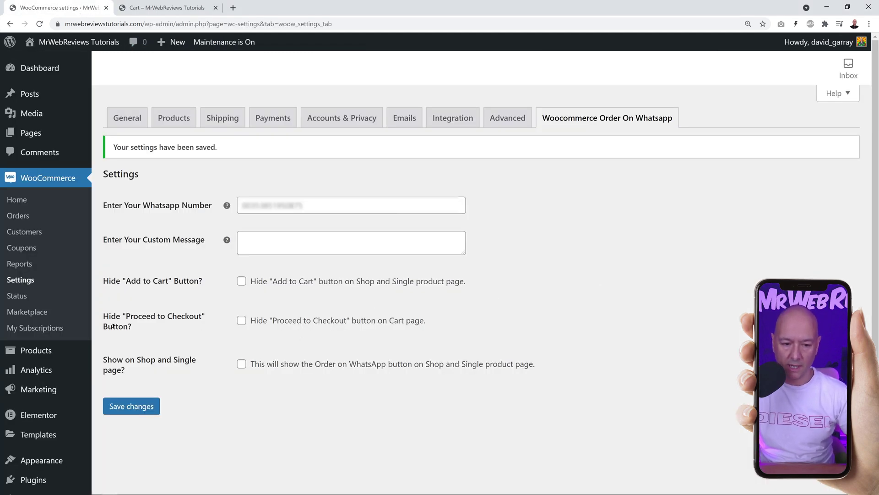
- Enable 'Hide Proceed to Checkout button', save, and reload the cart to confirm it is gone
click(241, 320)
click(129, 407)
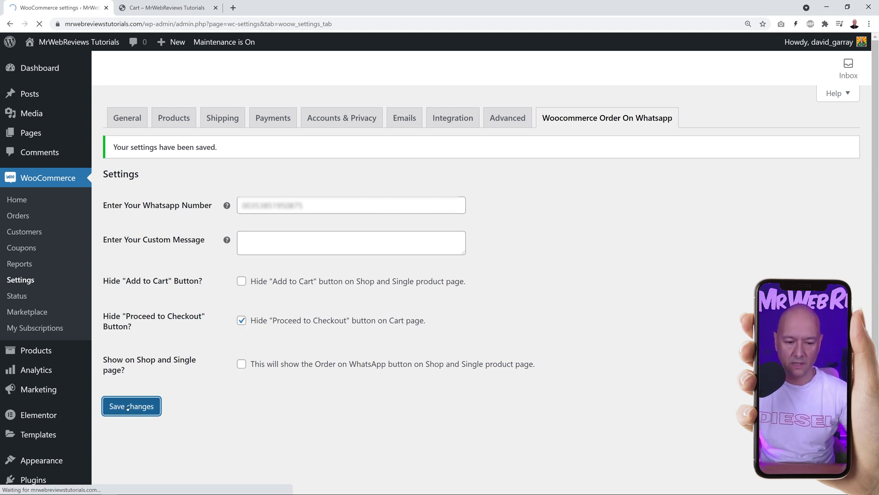
click(169, 7)
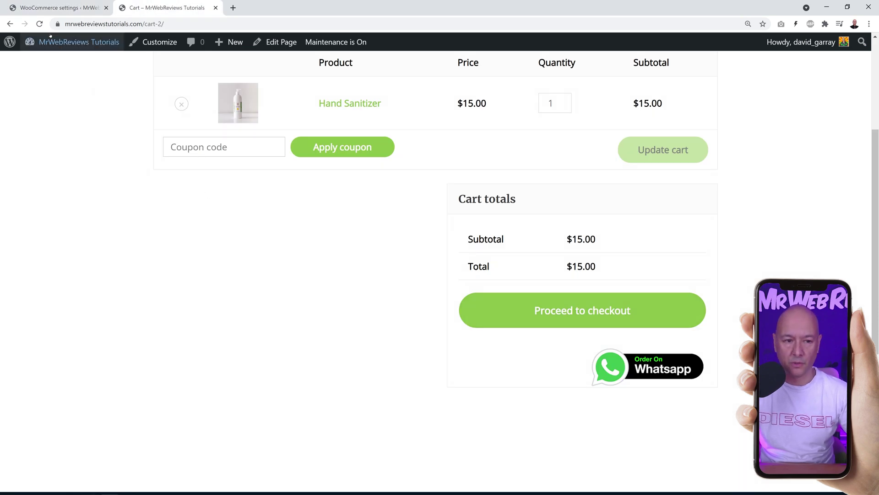
click(39, 24)
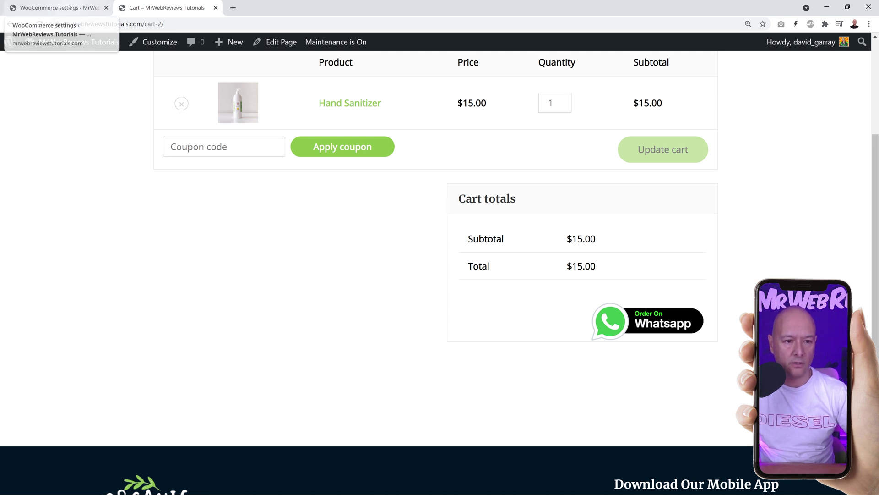
click(55, 8)
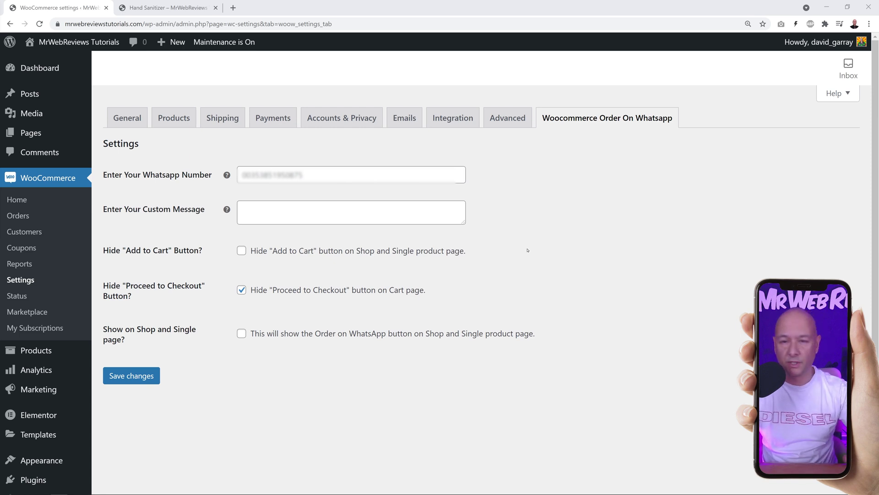
- Set the Custom Message to 'NEW ORDER FOR FOOD DELIVERY'
click(383, 216)
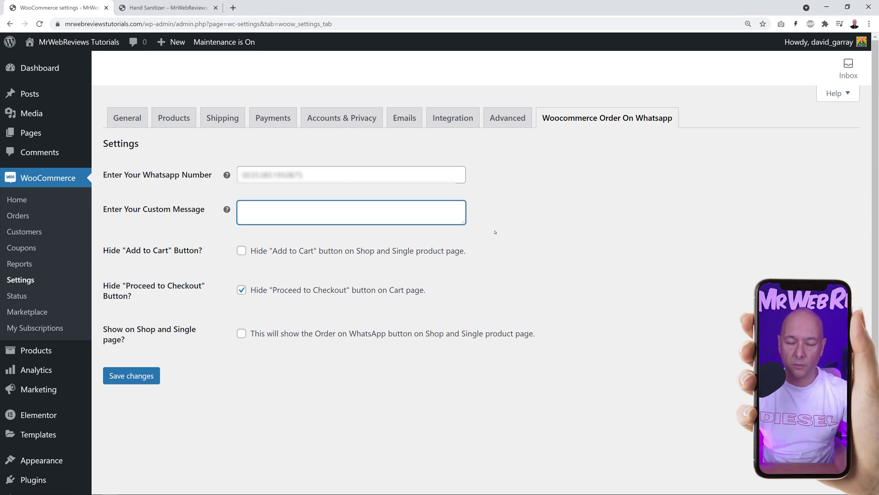
text(NEW ORDER FOR FOOD DELIVERY)
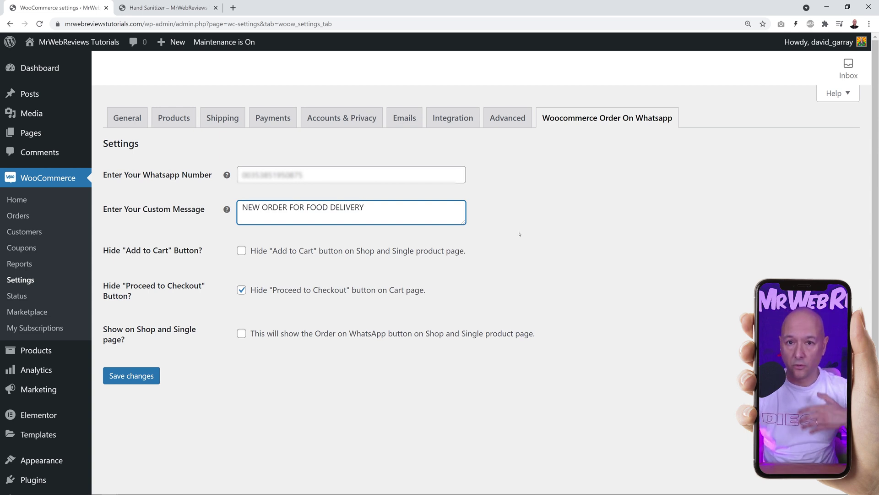
click(518, 230)
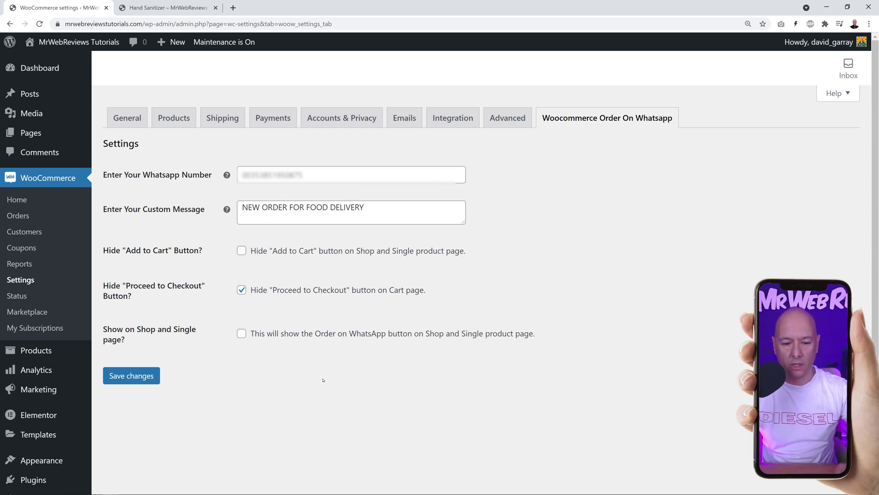
- Enable 'Show on Shop and Single page' and save the settings
click(241, 335)
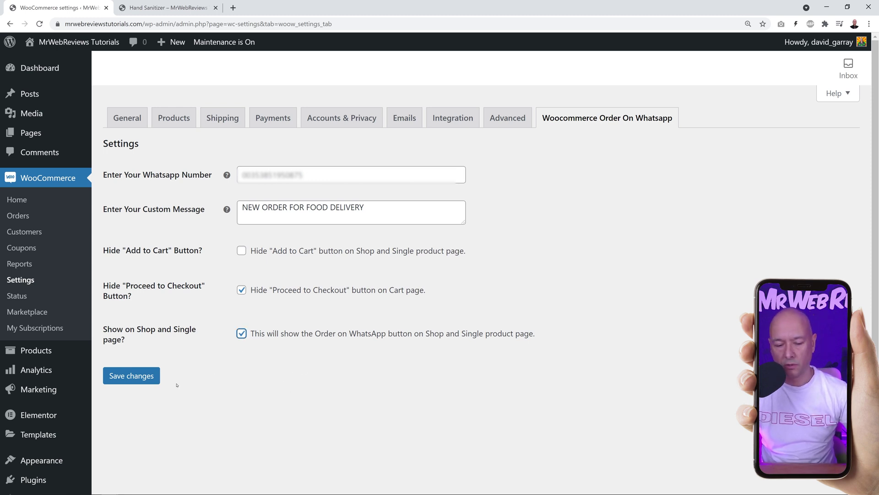
click(148, 376)
key(ctrl+Tab)
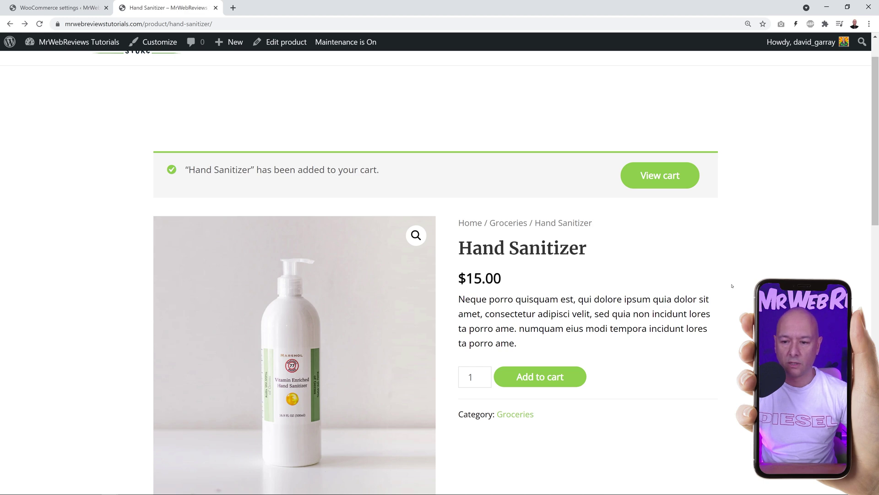
- Open Hand Sanitizer from the homepage's Best Selling Products and scroll to its Order On Whatsapp button
scroll(728, 285, up, 1)
click(491, 81)
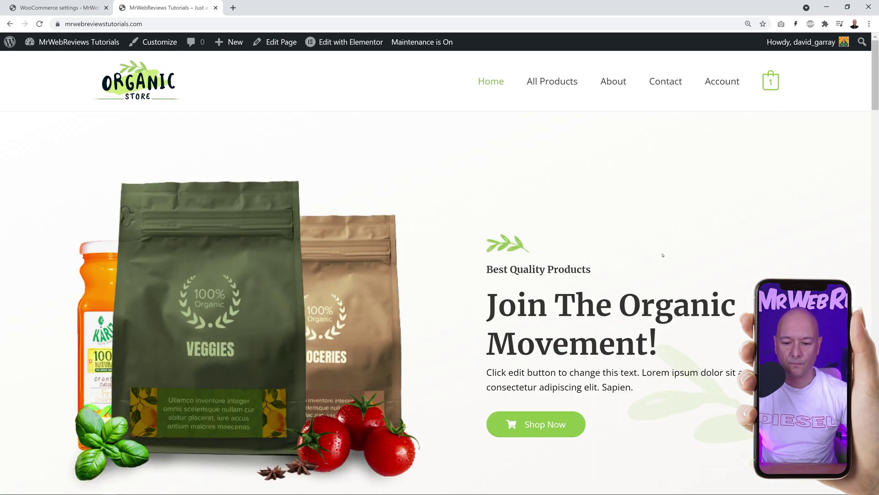
scroll(631, 252, down, 15)
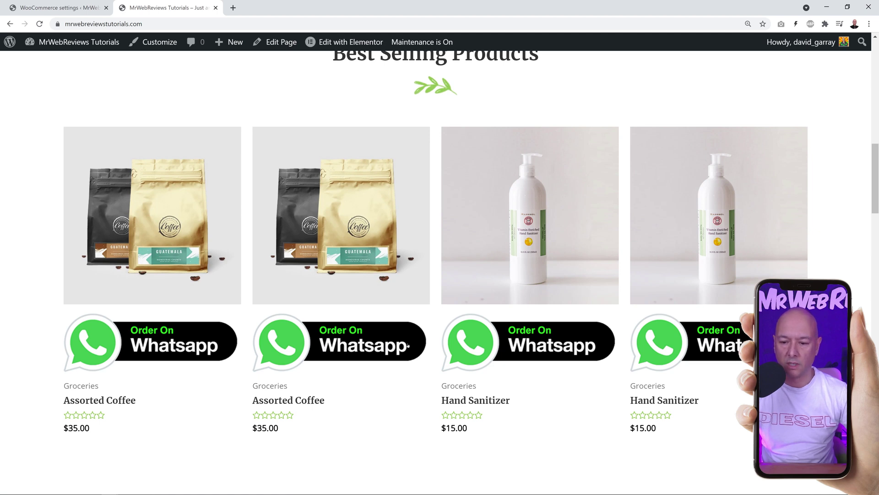
click(541, 276)
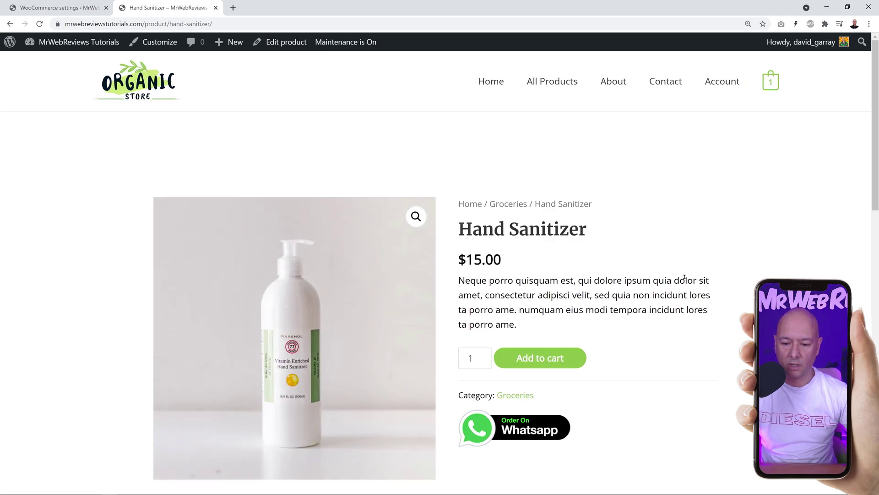
scroll(698, 342, down, 1)
scroll(676, 347, down, 2)
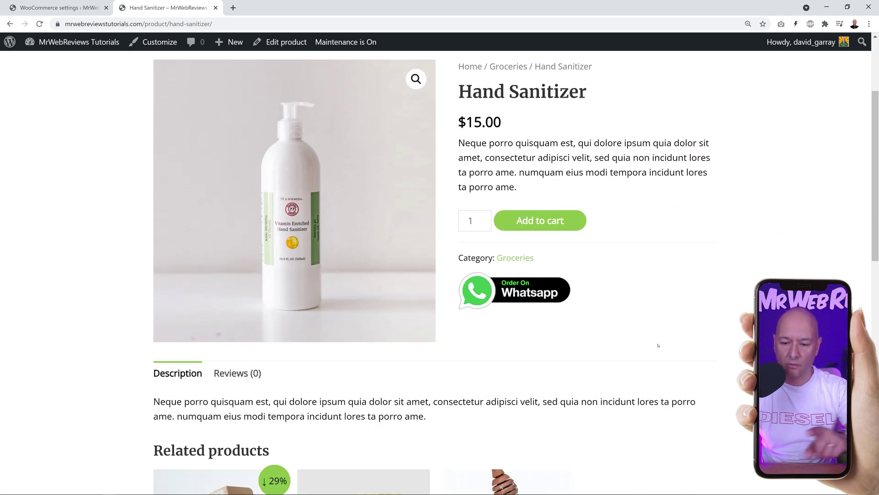